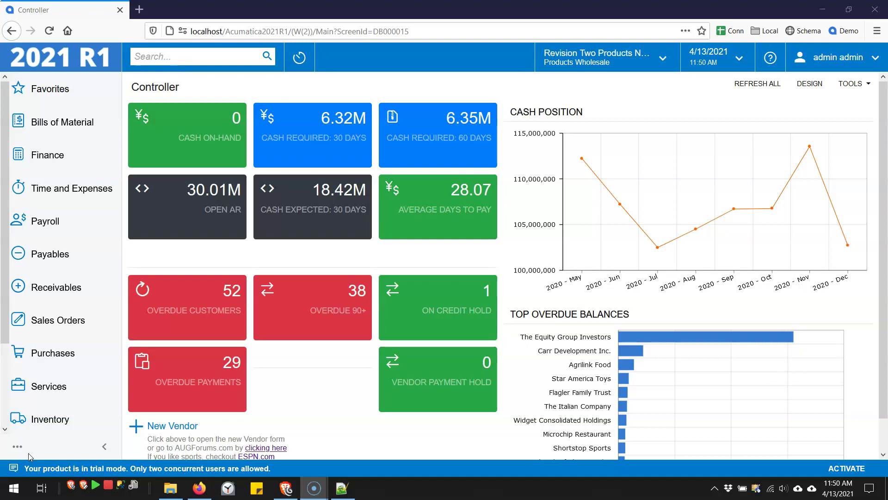
Put the Controller dashboard in design mode and start a new Link widget, reaching its empty properties.
left_click(804, 84)
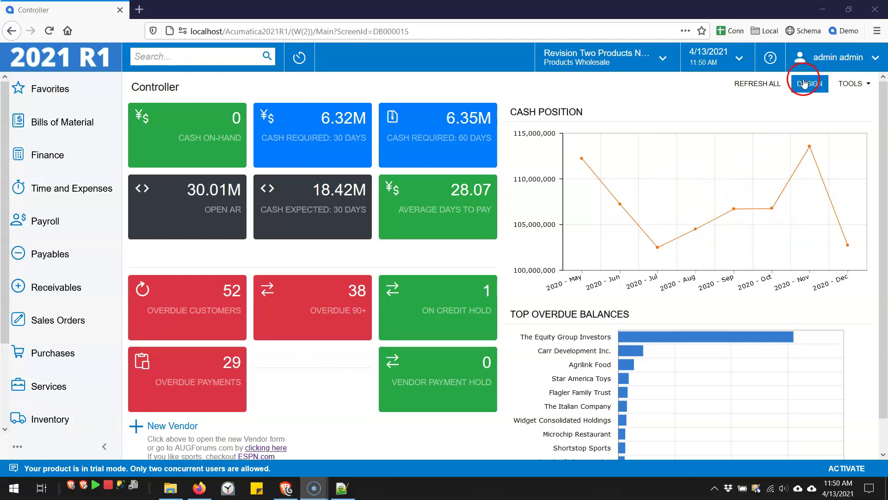
scroll(406, 272, "down", 3)
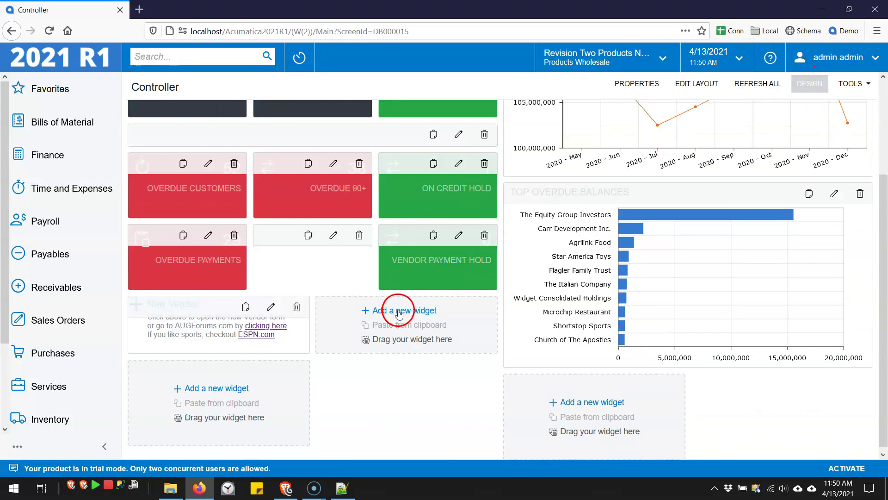
left_click(399, 311)
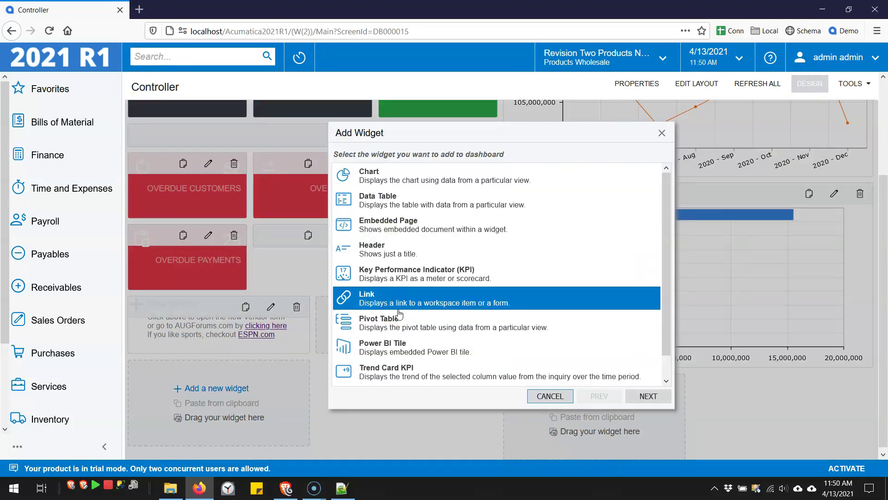
left_click(363, 305)
left_click(643, 395)
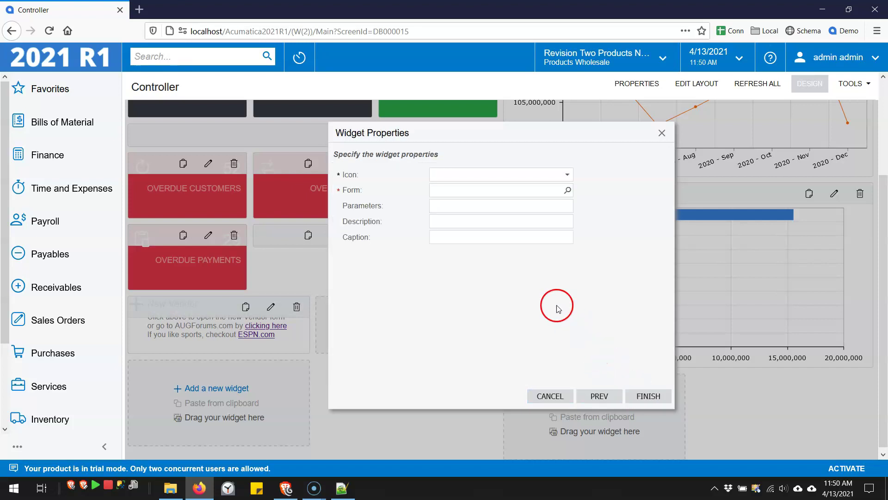
left_click(472, 190)
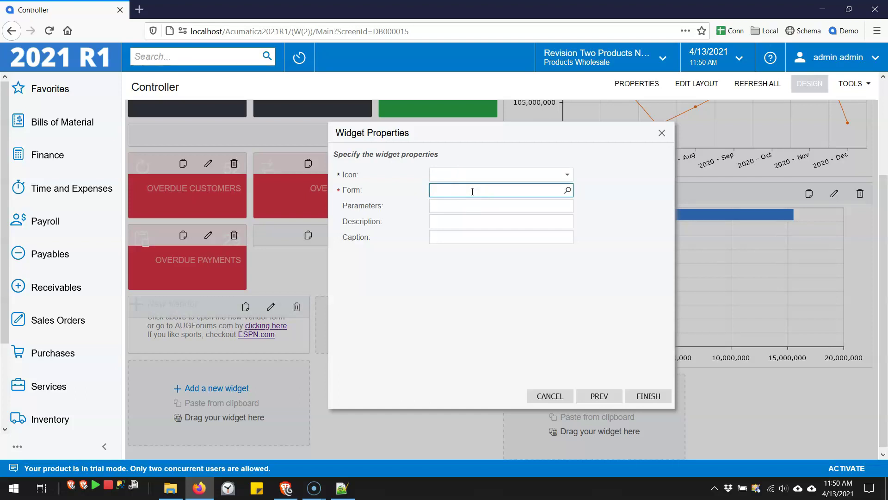
left_click(459, 222)
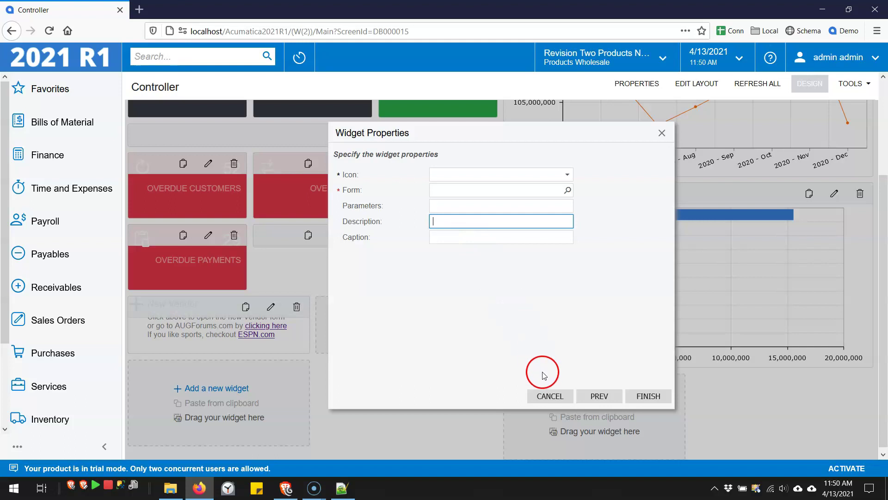
Cancel the unfinished link widget and toggle design mode off and back on.
left_click(547, 395)
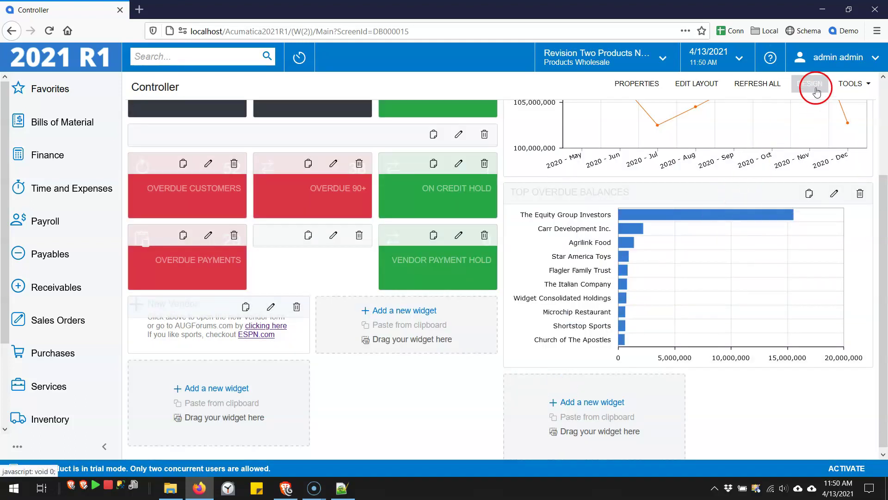
left_click(805, 86)
left_click(804, 87)
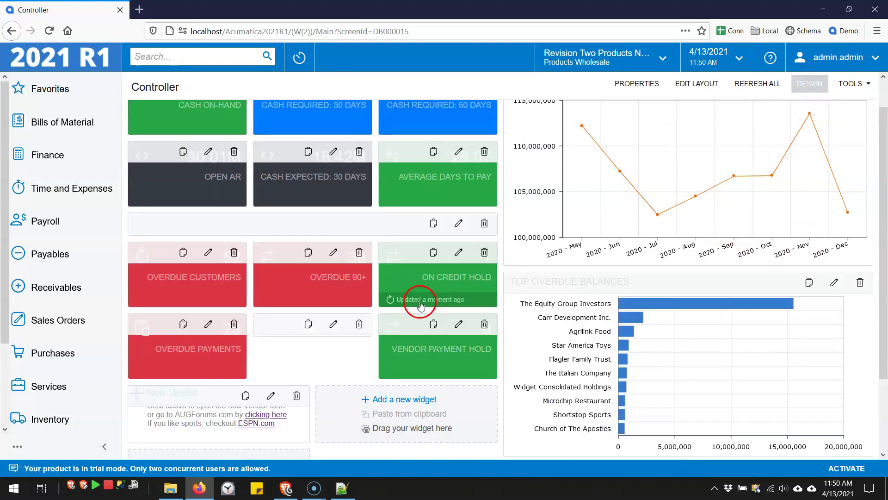
Open the New Vendor widget's properties and check its Form, Vendors, and Parameters.
left_click(272, 397)
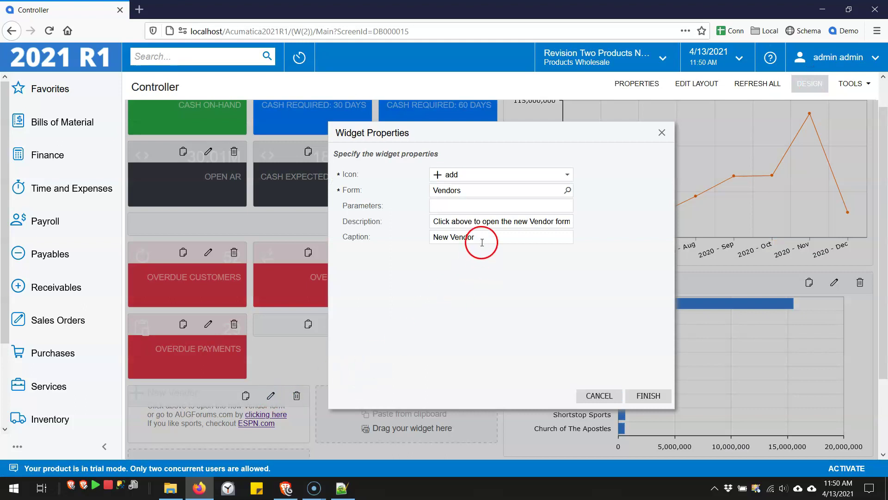
left_click(472, 191)
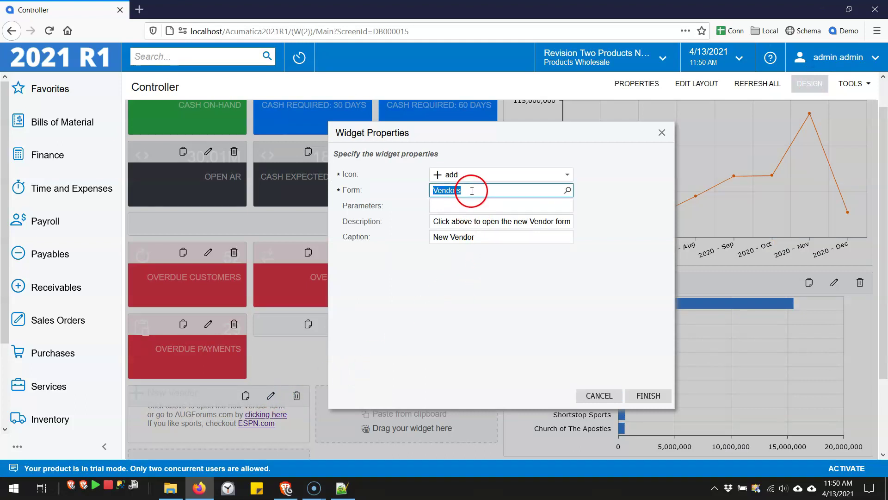
left_click(467, 205)
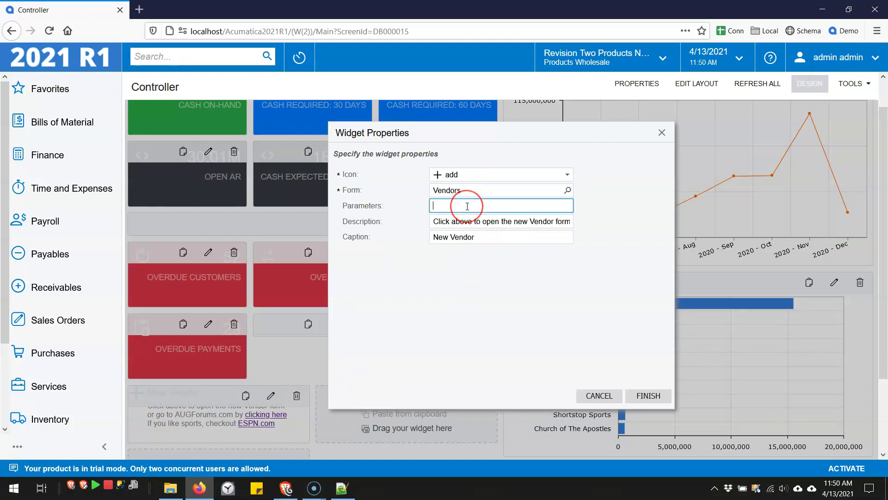
left_click(469, 221)
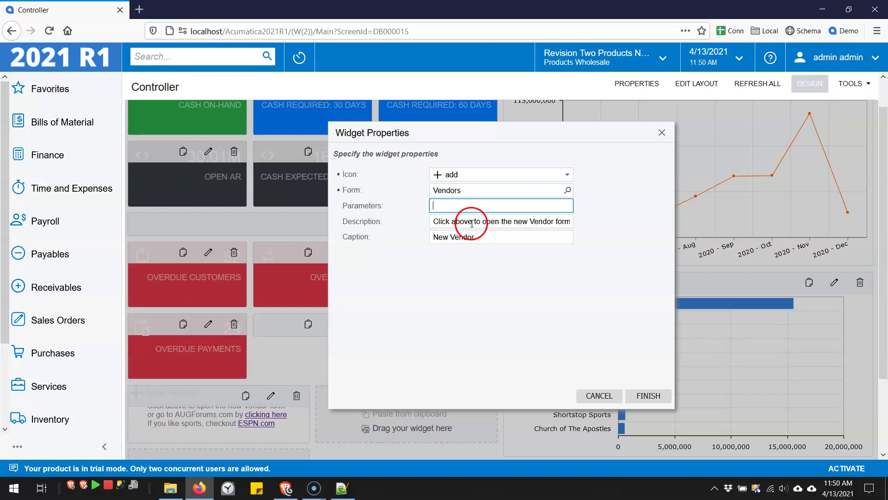
Read through the description's HTML link markup, then close the properties without saving.
left_click(540, 223)
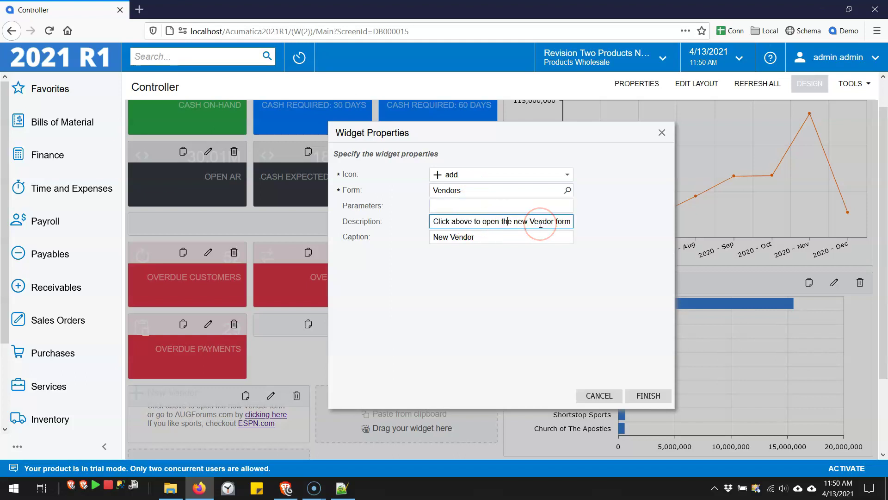
key("Right")
key("Right")
key("Right")
key("Right")
key("Right")
key("Right")
key("Right")
key("Right")
key("Right")
key("Right")
key("Right")
key("Right")
key("Right")
key("Right")
key("Right")
key("Right")
key("Right")
key("Right")
key("Right")
key("Right")
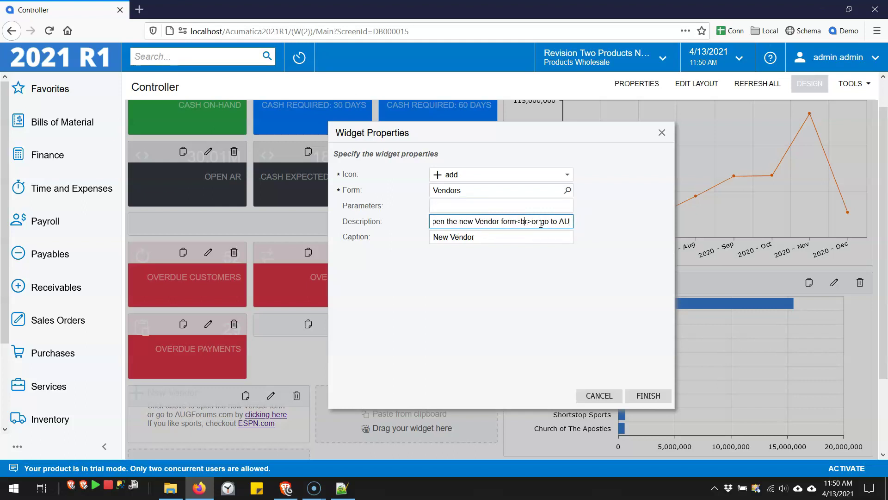
key("Right")
key("Right")
key("Right")
key("Right")
key("Right")
key("Right")
key("Right")
key("Right")
key("Right")
key("Right")
key("Right")
key("Right")
key("Right")
key("Right")
key("Right")
key("Right")
key("Right")
key("Right")
key("Right")
key("Right")
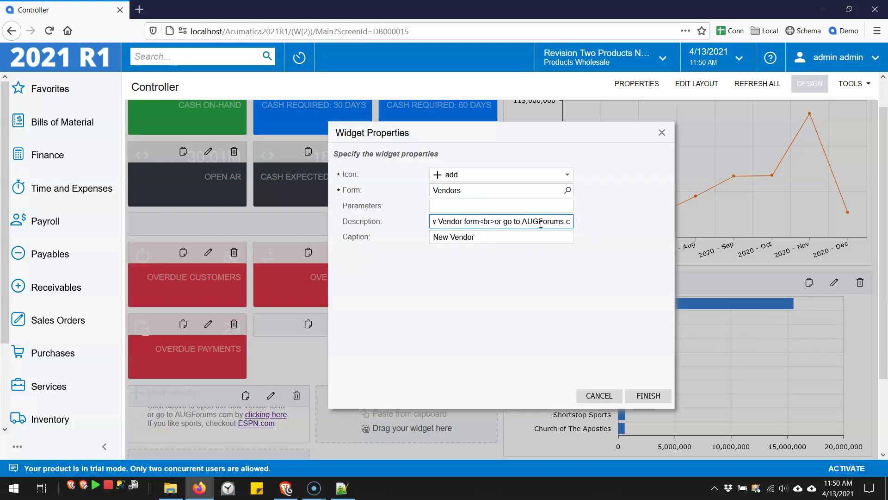
left_click(535, 257)
key("Right")
key("Right")
key("Right")
key("Right")
key("Right")
key("Right")
key("Right")
key("Right")
key("Right")
key("Right")
key("Right")
key("Right")
key("Right")
key("Right")
key("Right")
key("Right")
key("Right")
key("Right")
key("Right")
key("Right")
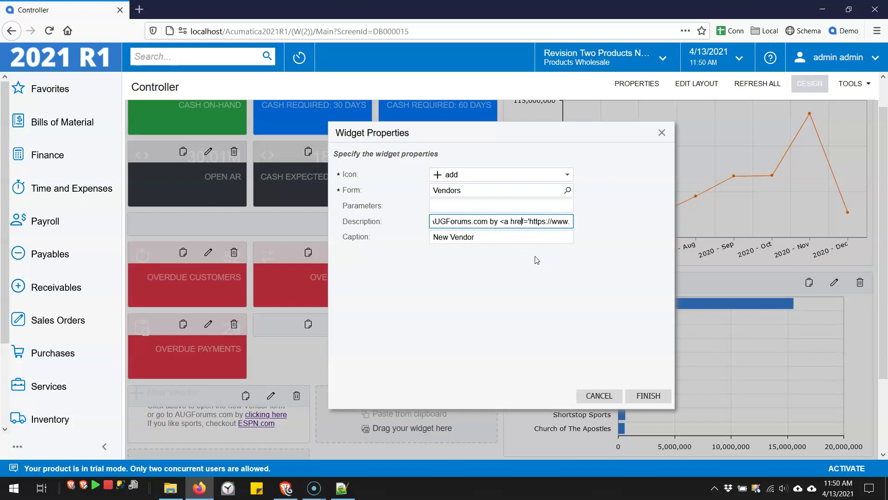
key("Right")
key("Right")
key("Right")
key("Right")
key("Right")
key("Right")
key("Right")
key("Right")
key("Right")
key("Right")
key("Right")
key("Right")
key("Right")
key("Right")
key("Right")
key("Right")
key("Right")
key("Right")
key("Right")
key("Right")
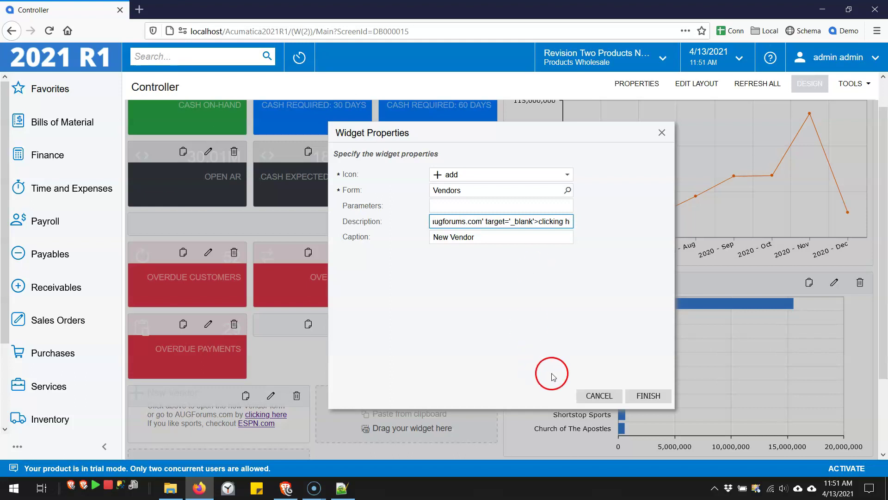
left_click(593, 394)
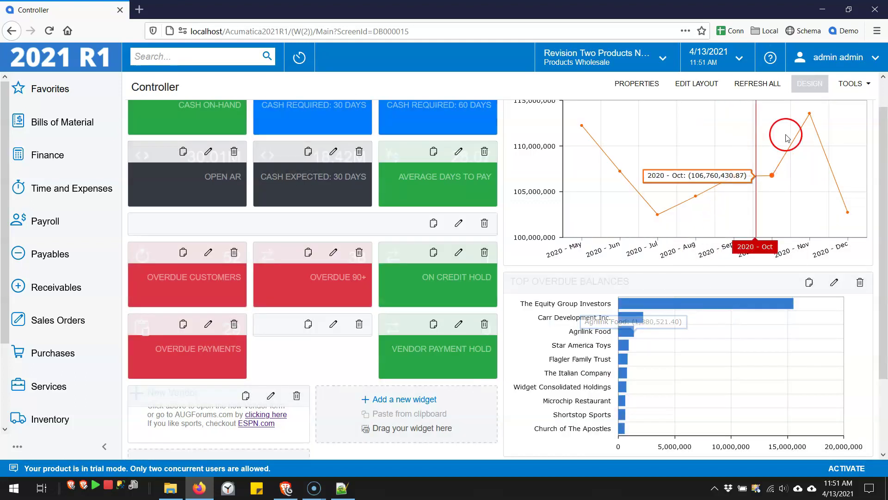
Leave design mode and test the New Vendor widget's links, closing the Vendors and AUGForums tabs.
left_click(796, 90)
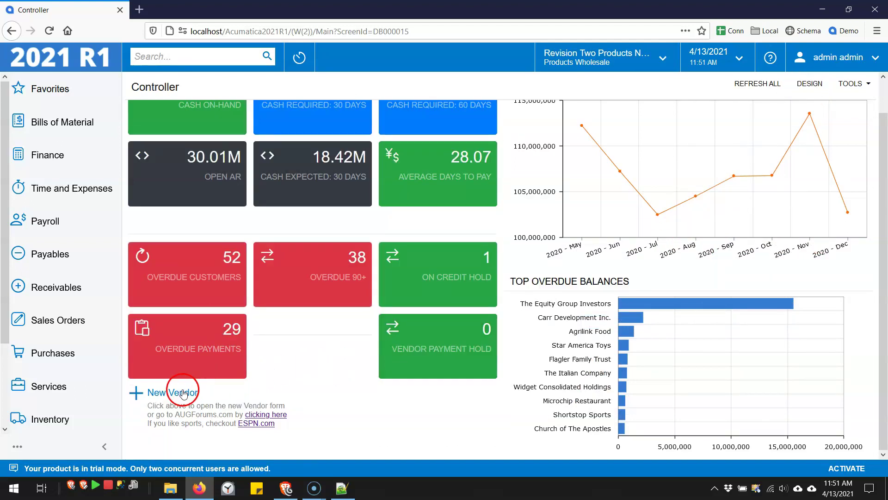
left_click(173, 393)
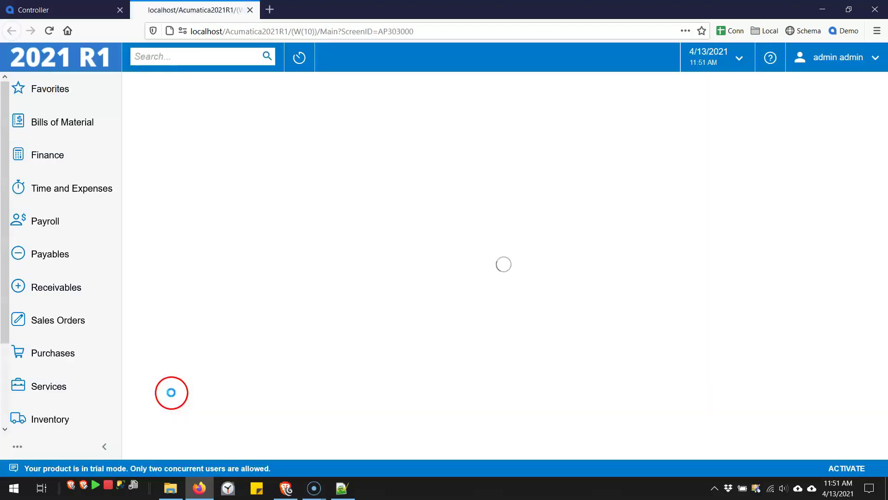
left_click(249, 10)
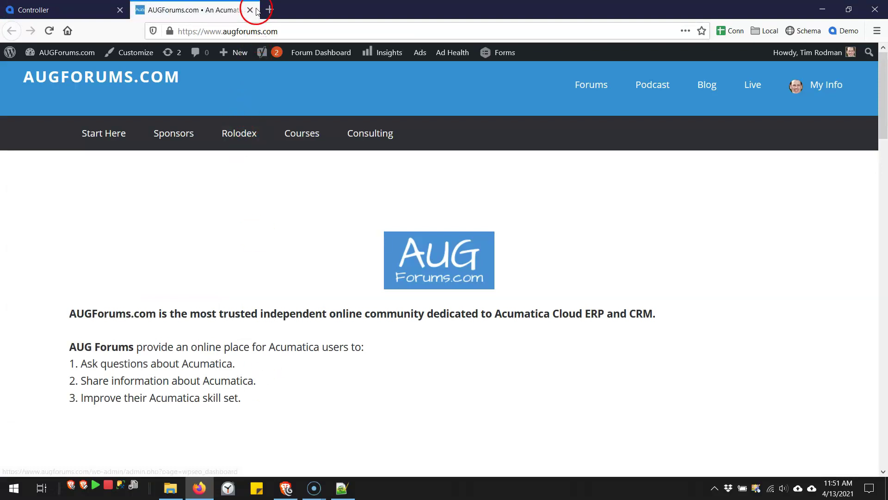
left_click(261, 327)
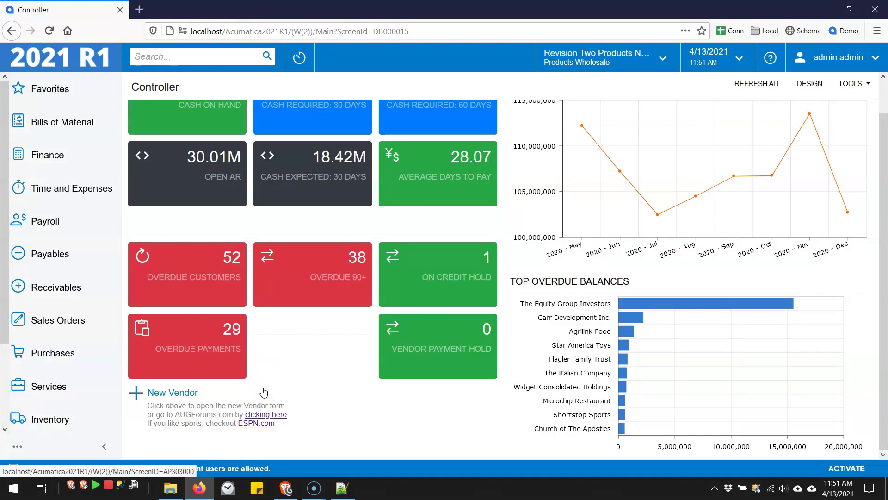
Load the Vendors inquiry AP3030PL and confirm a vendor name opens a Google search, then close it.
double_click(383, 32)
type("AP3030PL")
key("Return")
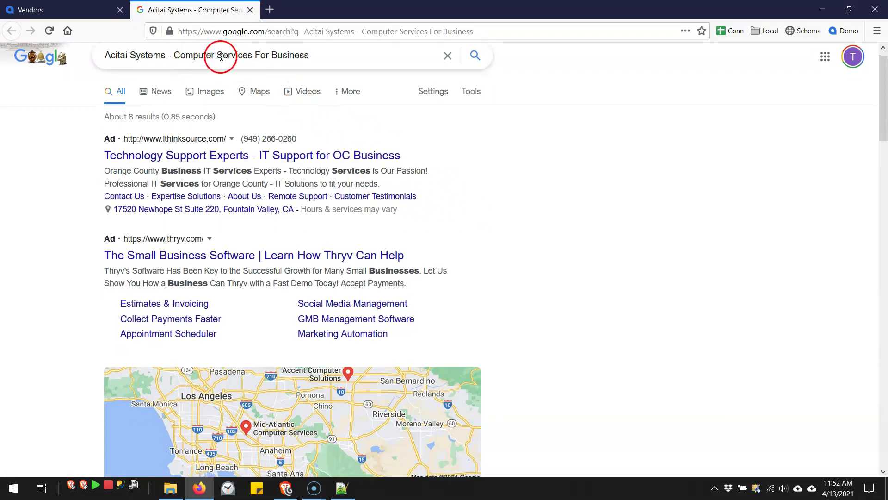
left_click(250, 10)
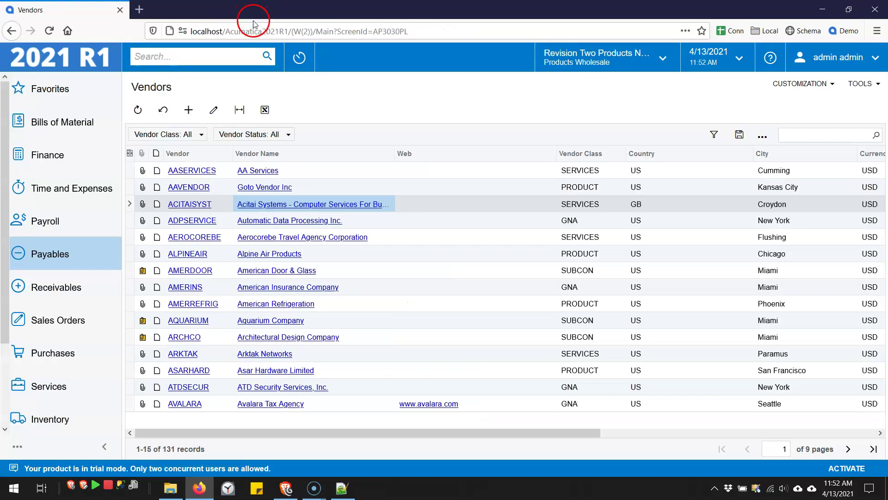
left_click(434, 403)
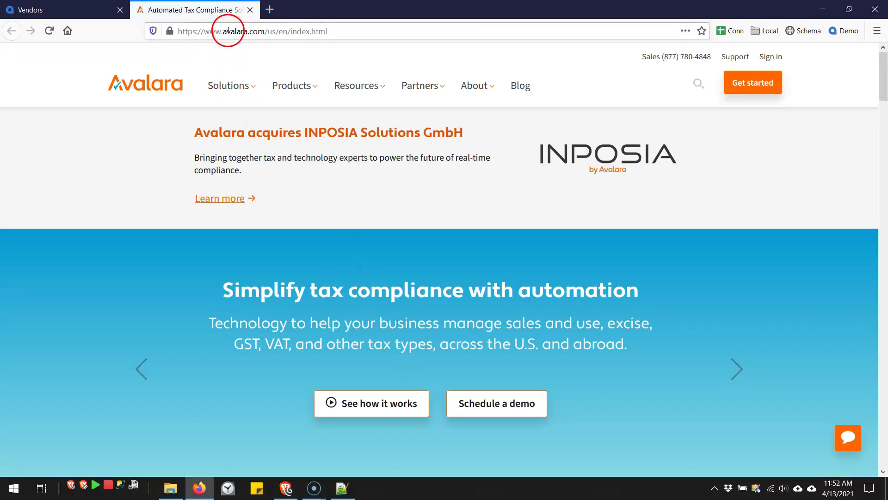
left_click(250, 10)
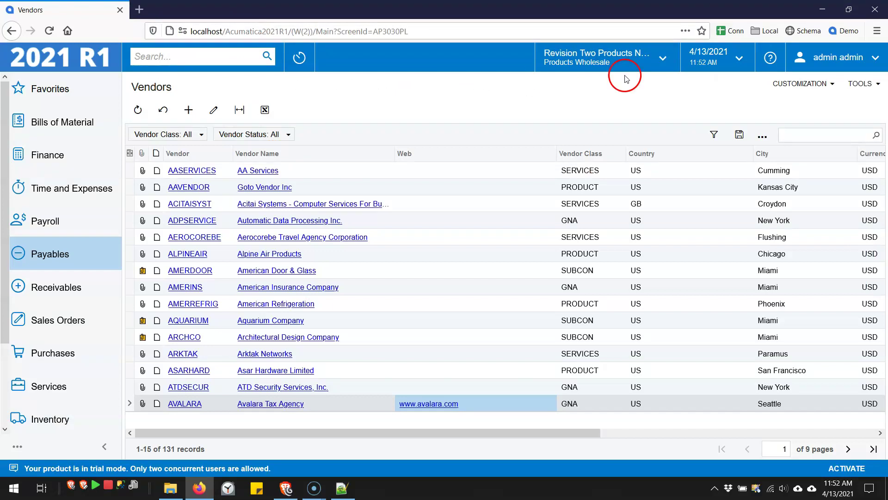
left_click(805, 84)
Inspect the Google search navigation target, whose ((searchstring)) is filled by VendorR.acctName.
left_click(810, 94)
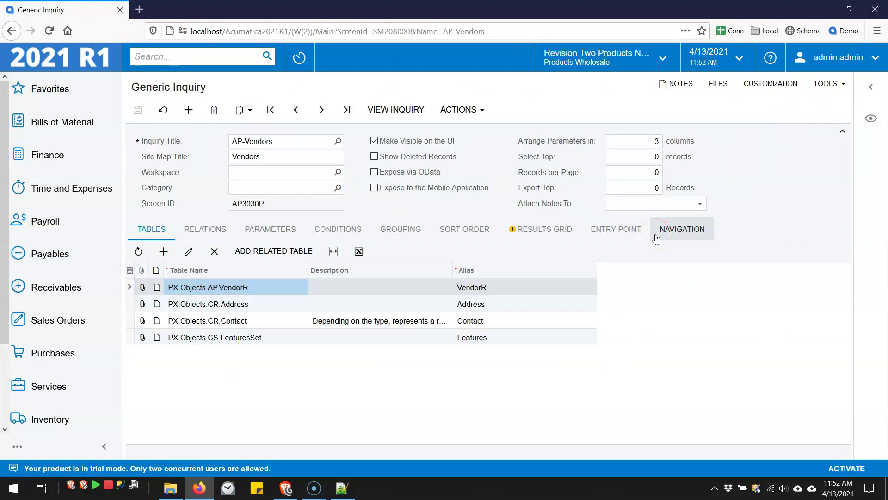
left_click(656, 237)
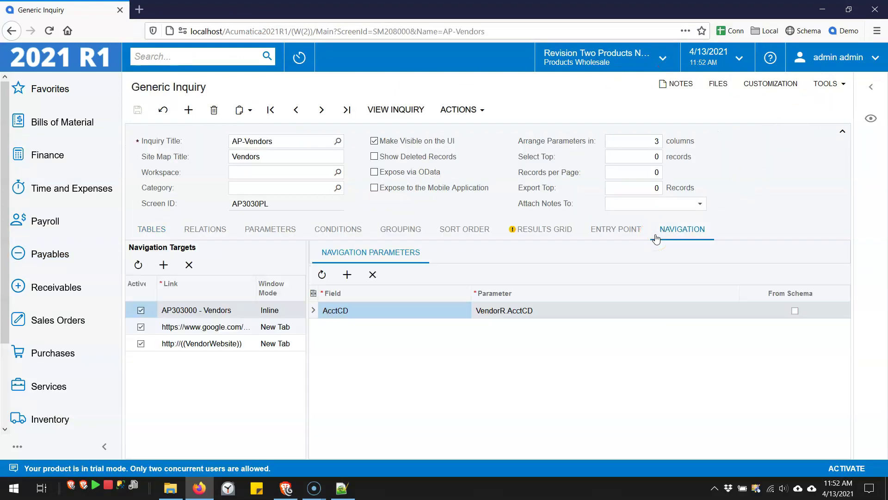
left_click(216, 327)
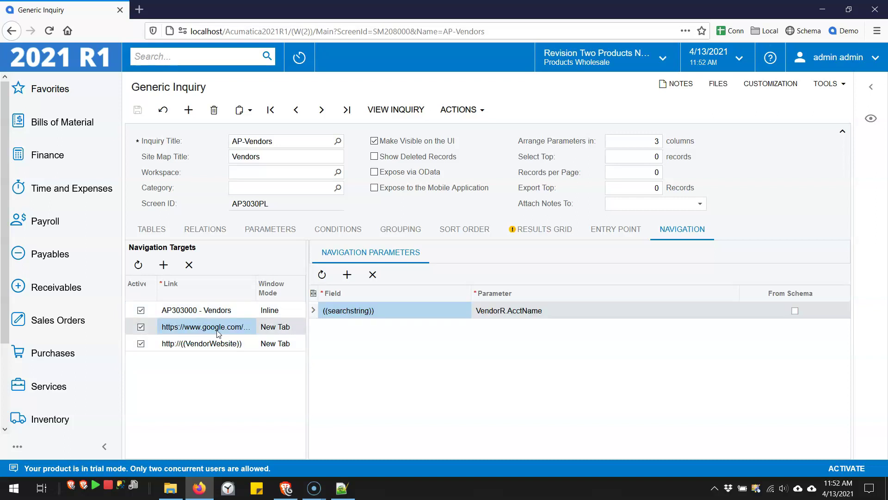
left_click(371, 312)
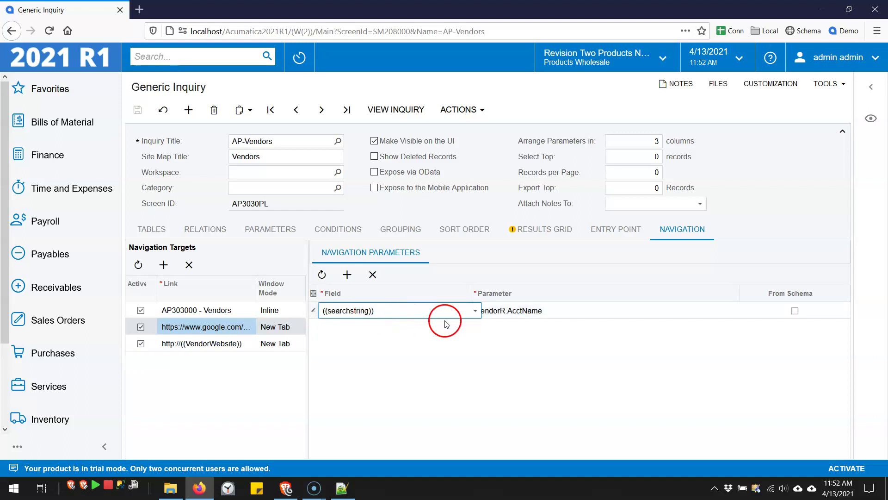
left_click(556, 313)
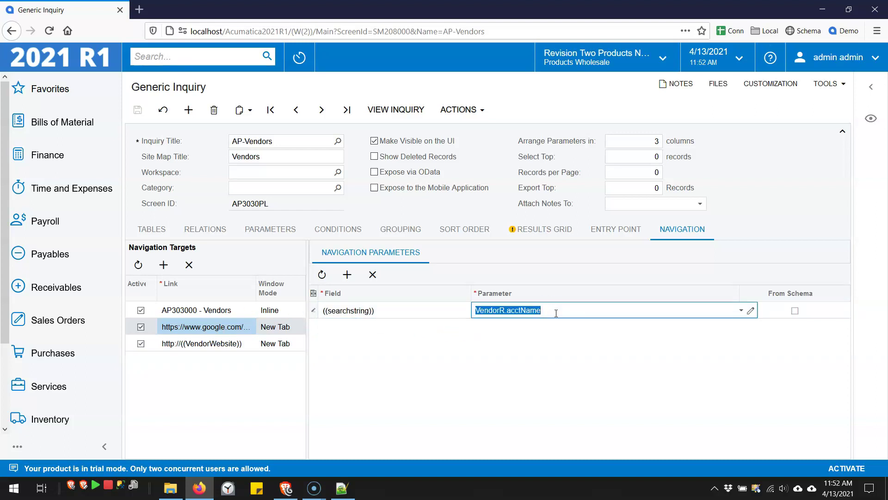
left_click(206, 327)
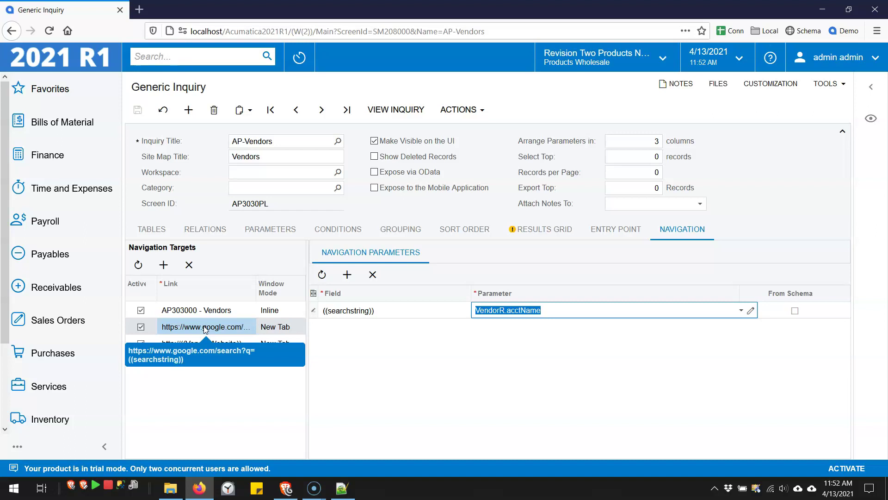
left_click(205, 345)
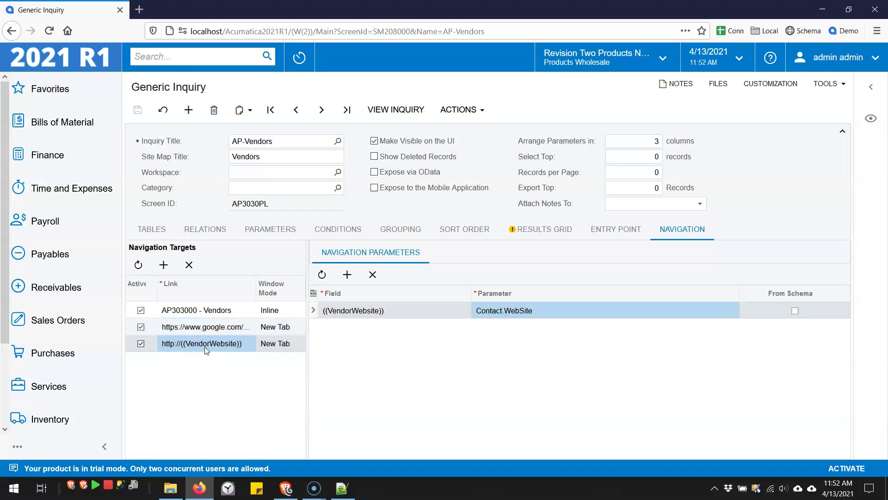
left_click(167, 348)
left_click(171, 349)
left_click(178, 349)
left_click(485, 313)
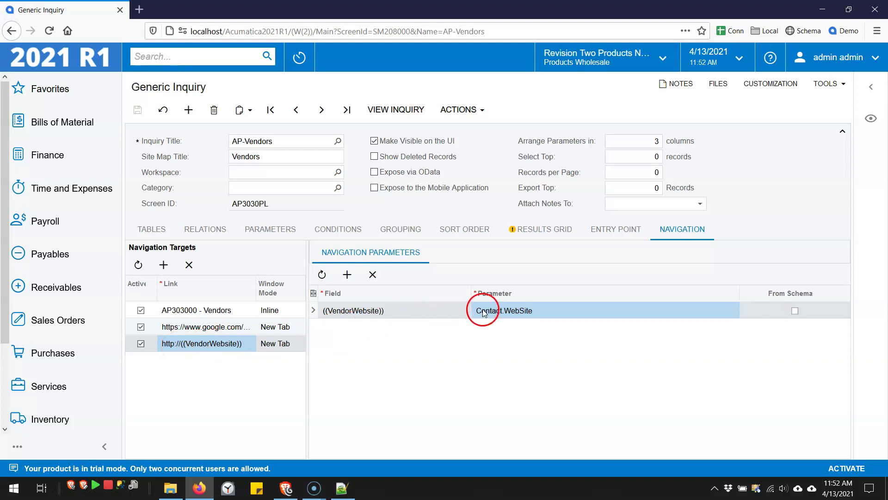
Load the DB Track Packages inquiry GI000084 and select the first shipment's tracking number.
double_click(388, 31)
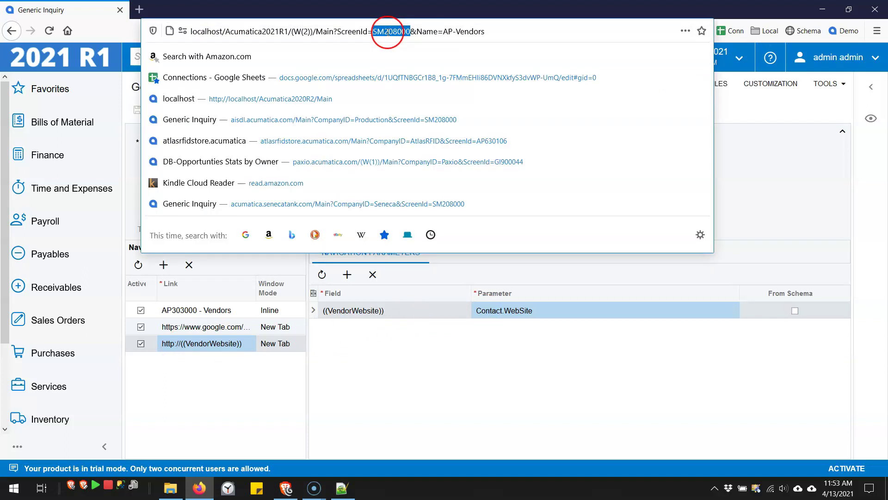
type("GI000084")
key("Return")
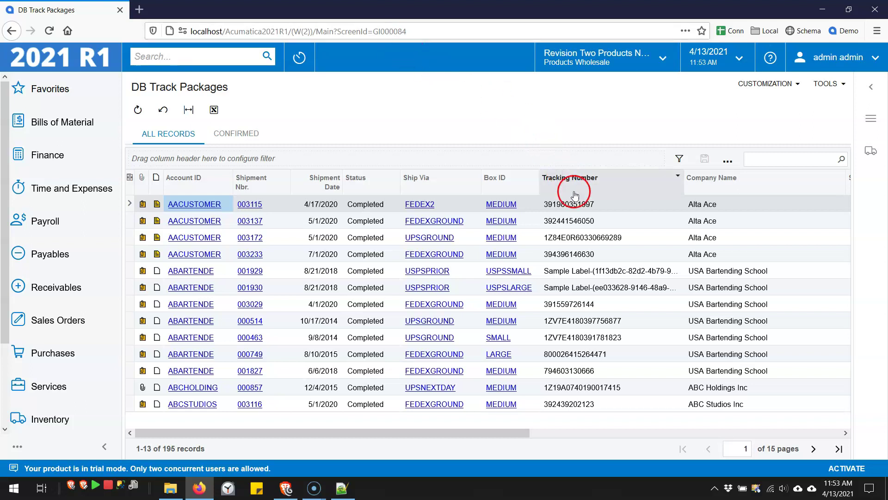
left_click(579, 206)
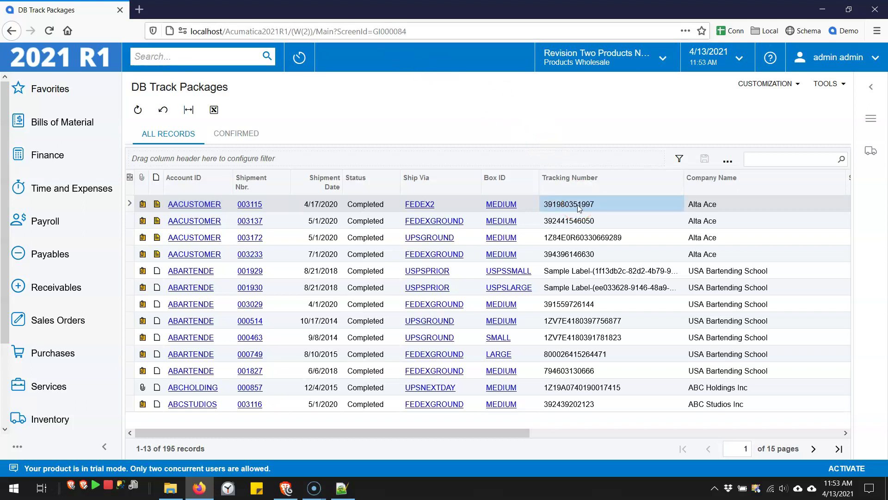
left_click(568, 206)
mouse_move(567, 207)
left_mouse_down()
mouse_move(429, 212)
mouse_move(430, 245)
mouse_move(551, 242)
mouse_move(588, 205)
mouse_move(575, 210)
left_mouse_up()
left_click(443, 240)
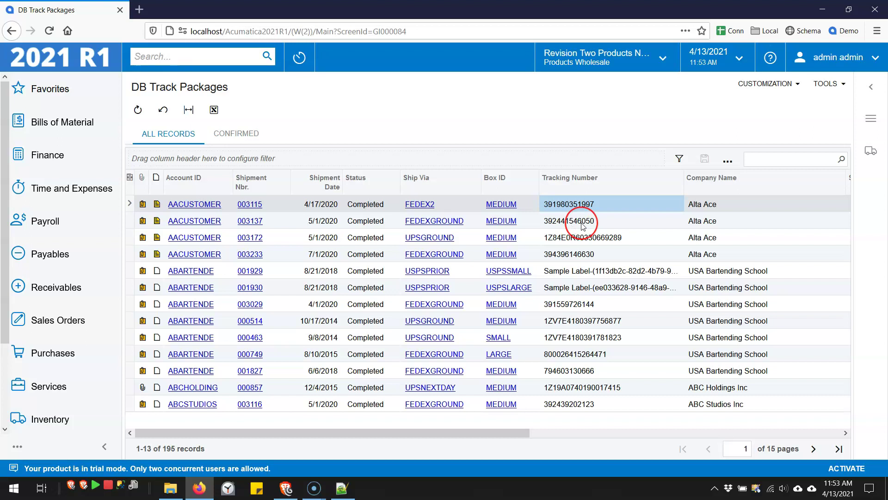
left_click(584, 208)
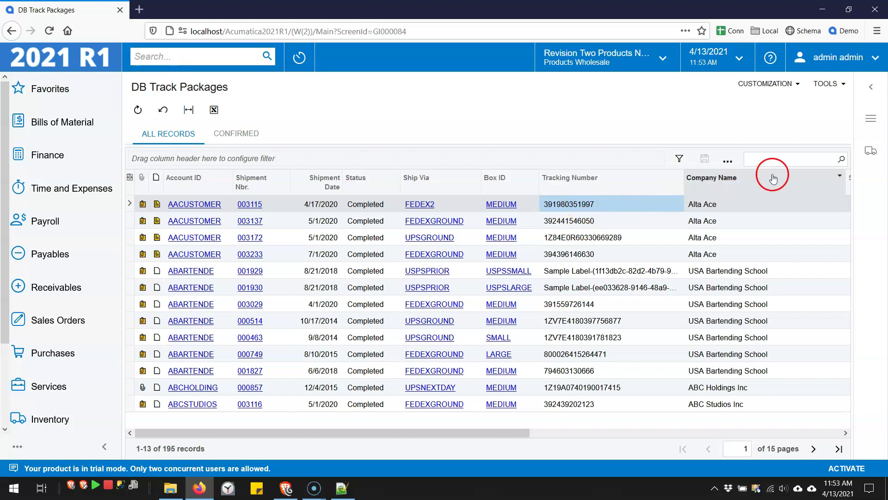
left_click(866, 153)
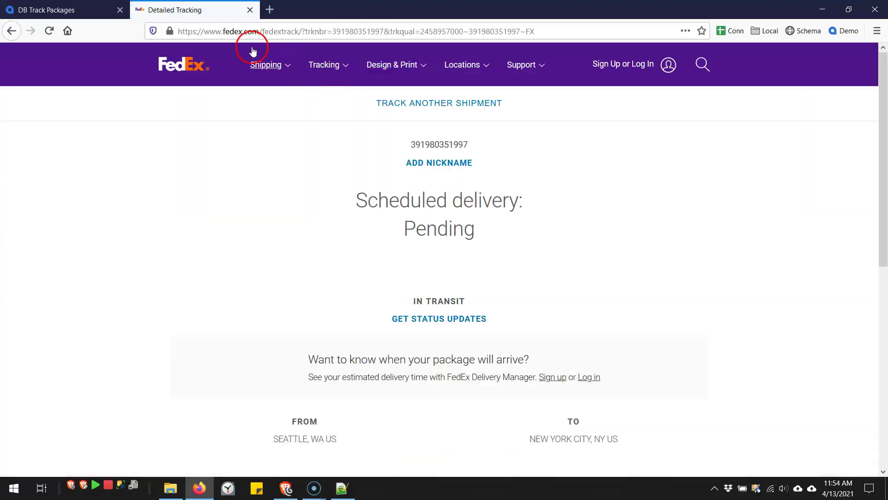
left_click(250, 10)
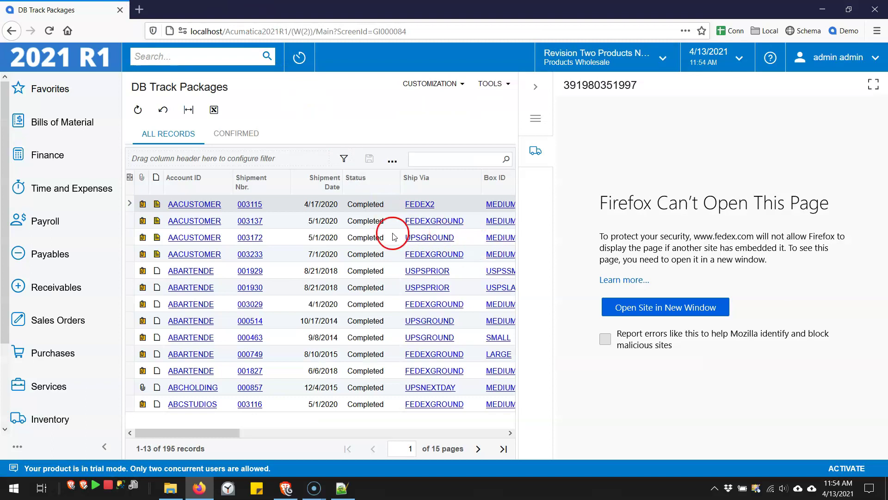
left_click(374, 237)
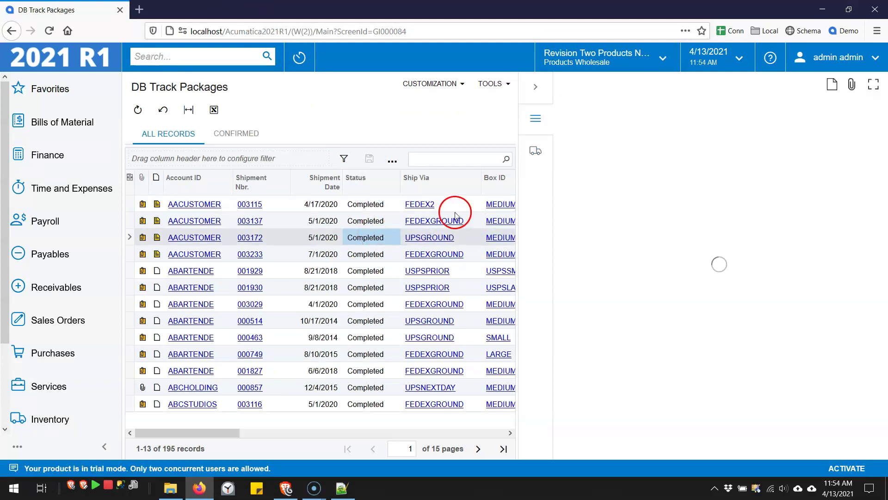
left_click(528, 147)
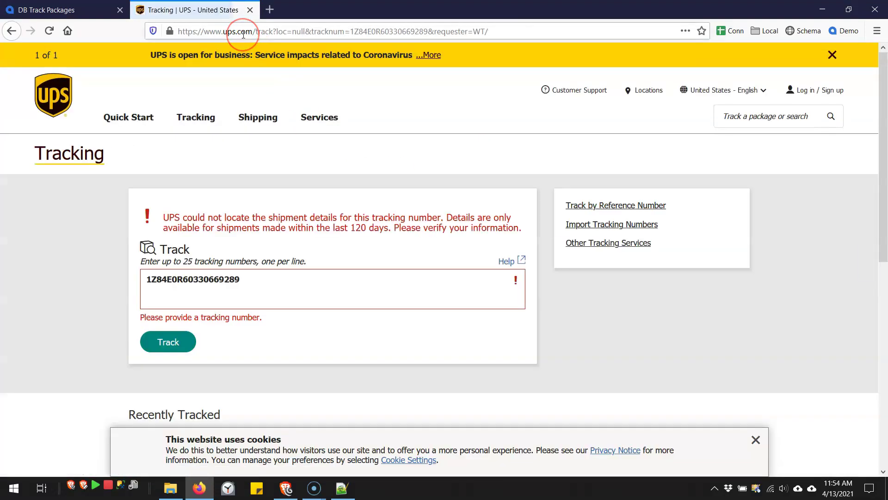
left_click(250, 10)
left_click(535, 87)
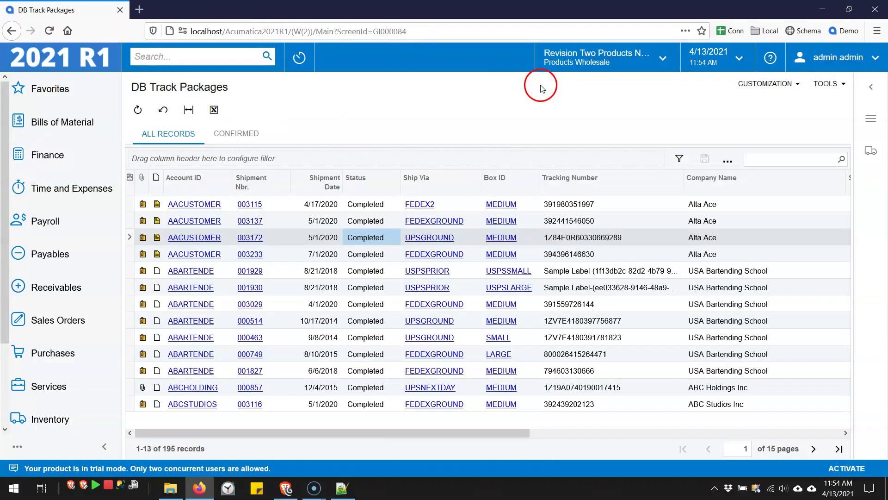
Open the DB-TrackPackages generic inquiry definition on its Navigation tab.
left_click(790, 83)
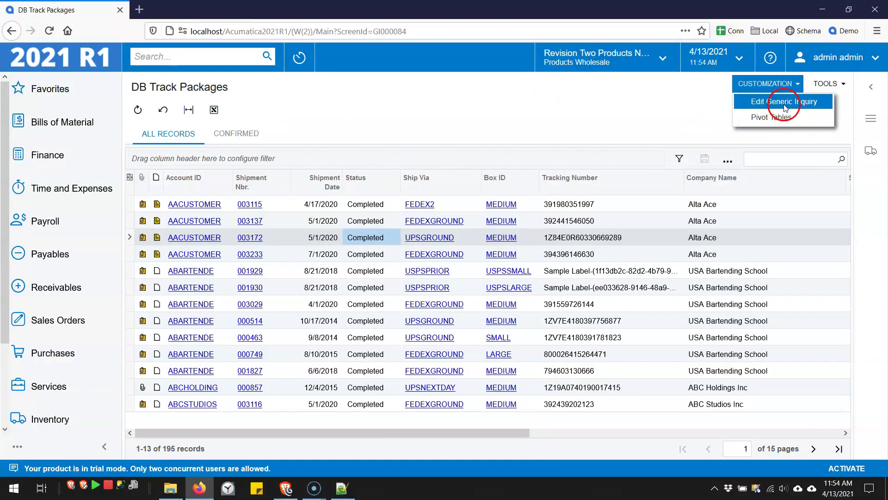
left_click(784, 103)
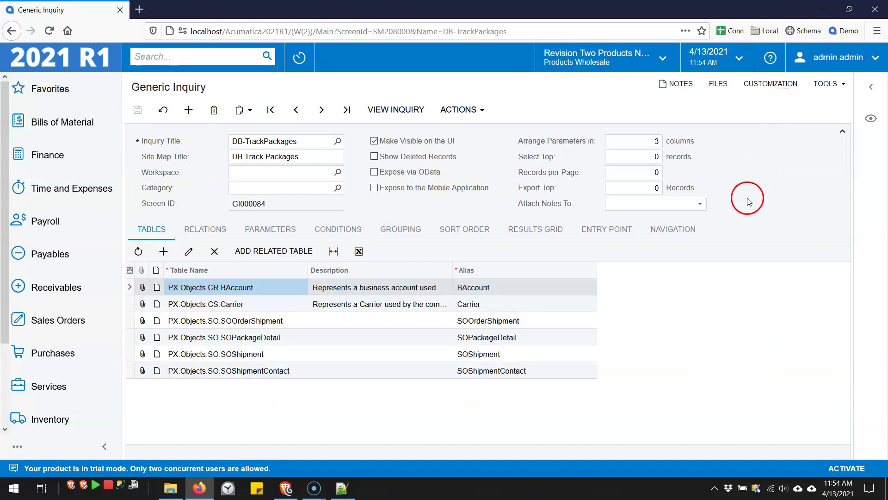
left_click(685, 236)
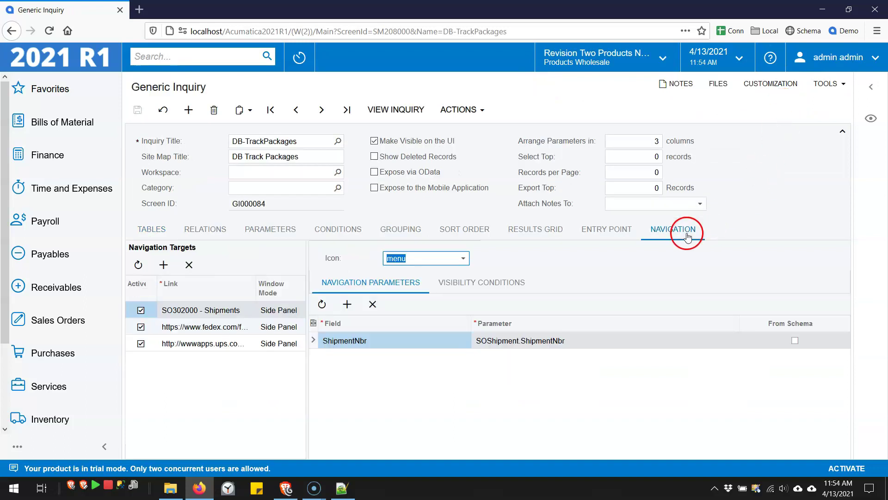
Review visibility conditions: UPS needs Carrier.CarrierPluginID UPSSHIPENGINE, FedEx needs FEDEXSHIPENGINE.
left_click(211, 328)
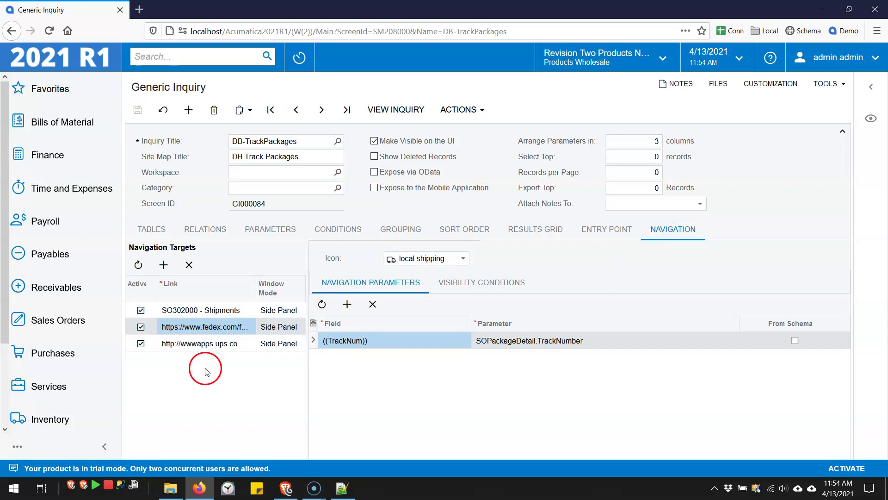
left_click(206, 347)
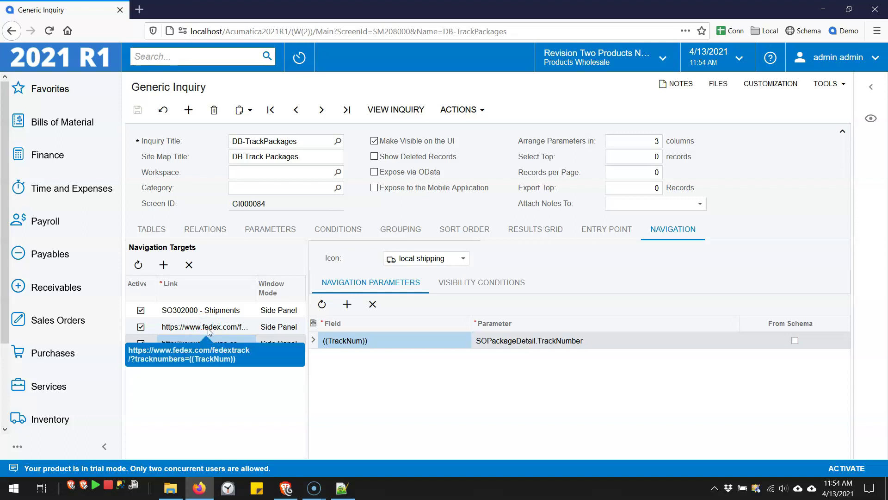
left_click(476, 283)
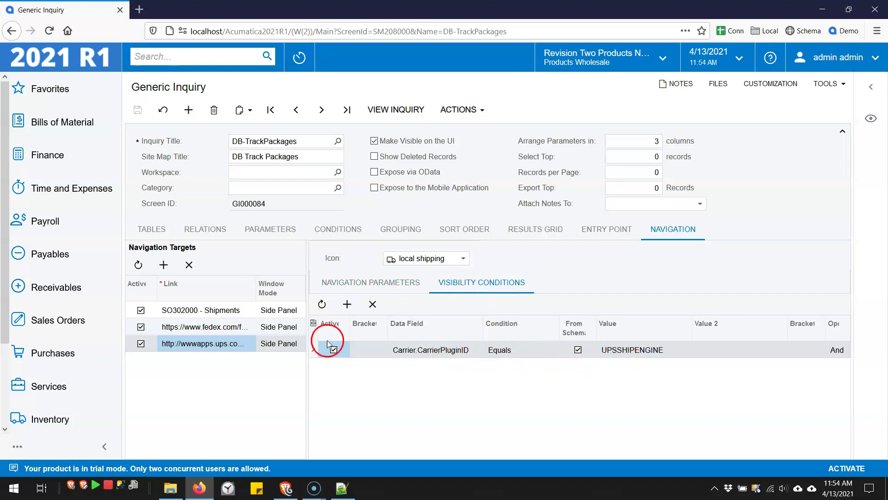
left_click(223, 326)
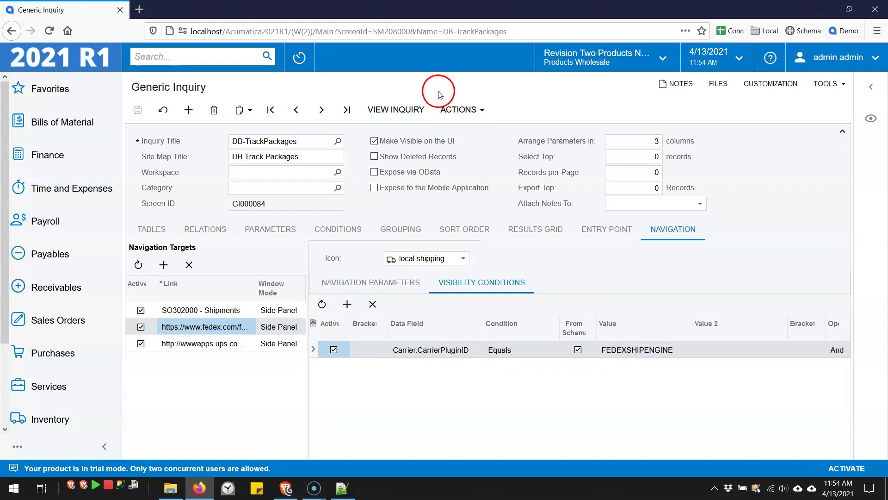
Open the inquiry results in a new tab and select GI000084 in the page address.
left_click(395, 110)
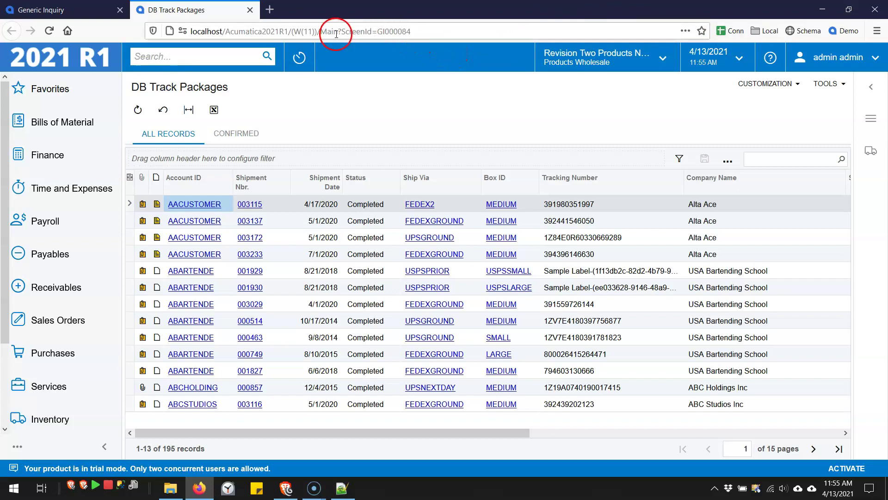
left_click(365, 33)
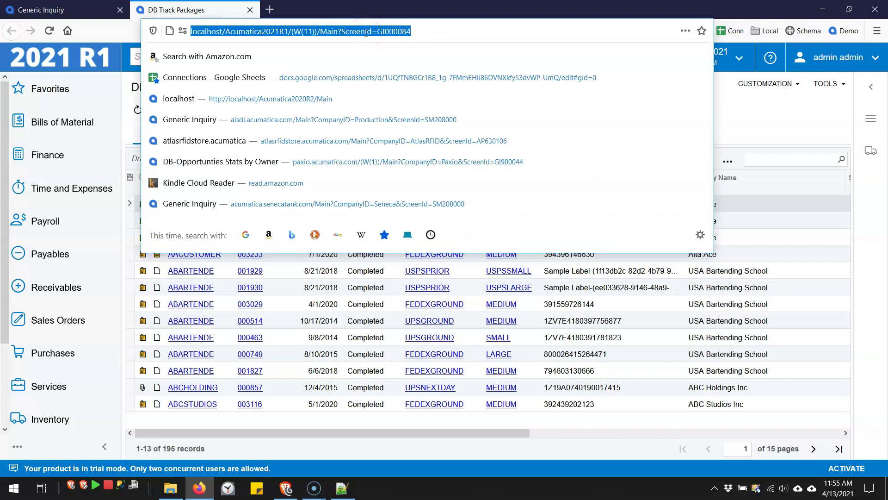
left_click(743, 115)
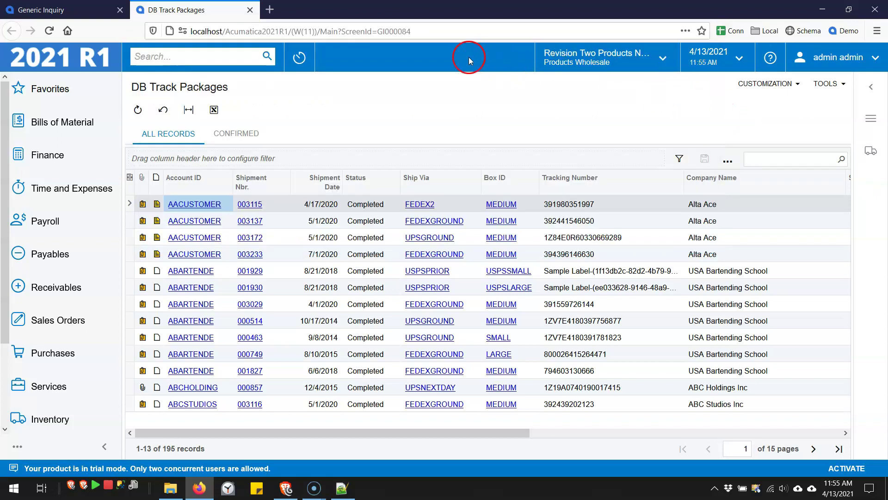
double_click(398, 32)
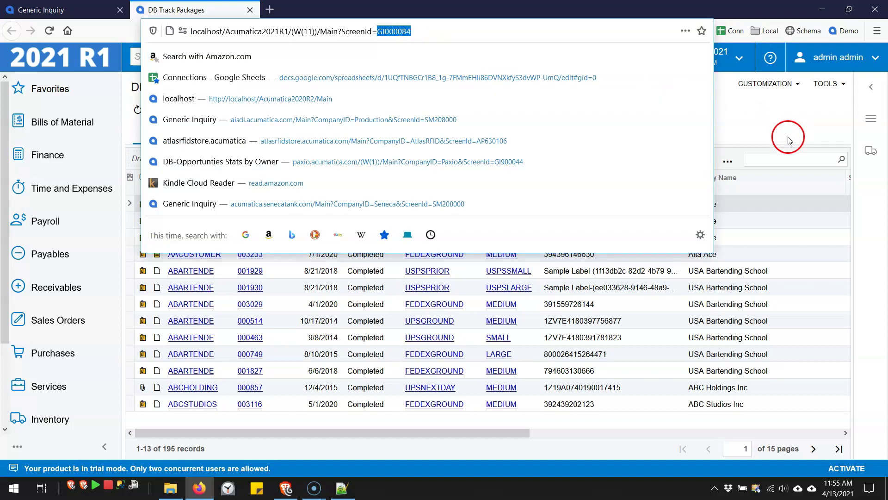